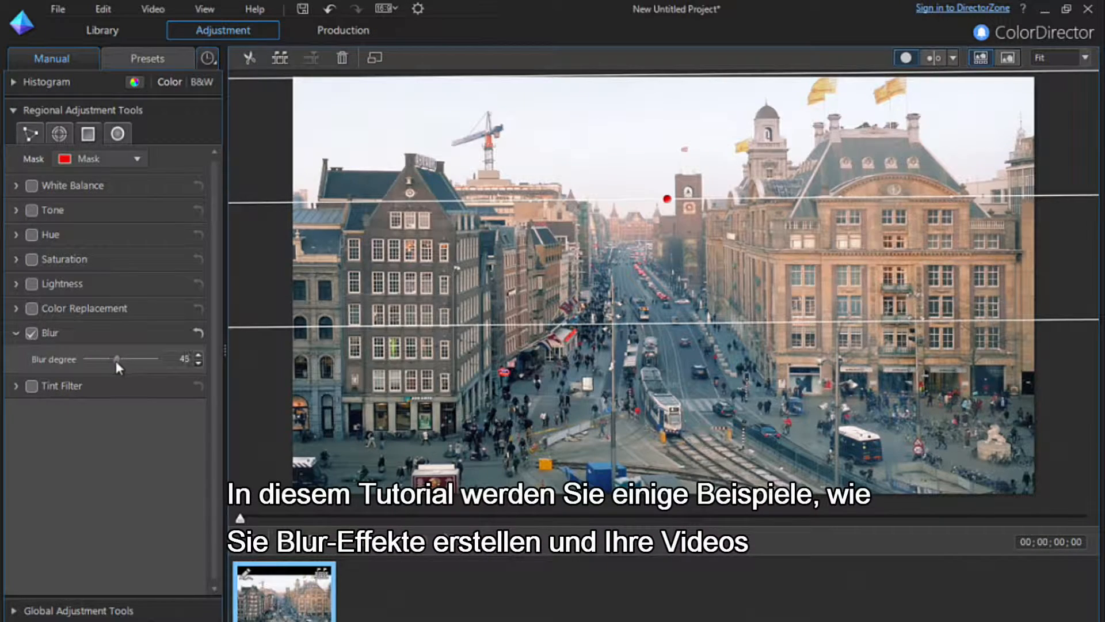
Step: Fine-tune the blur degree of the gradient mask on the city street clip
drag(116, 361, 118, 362)
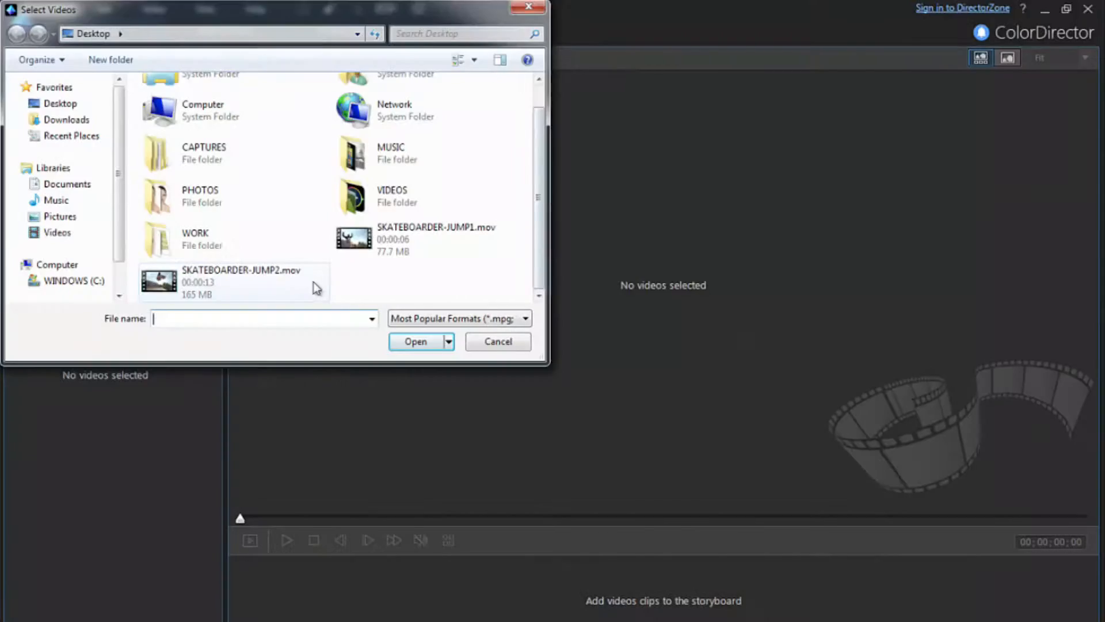
Step: Import SKATEBOARDER-JUMP2.mov and add the clip to the storyboard
double_click(217, 283)
drag(64, 110, 297, 606)
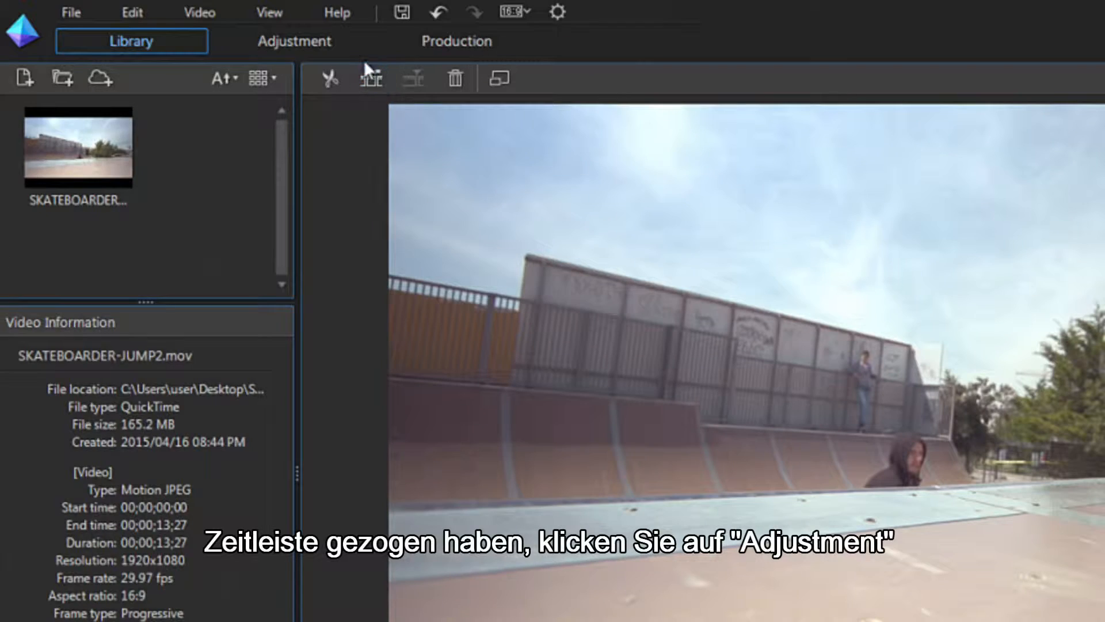
Step: Paint a motion tracking mask over the airborne skateboarder and his board with brush size 16.8
click(353, 42)
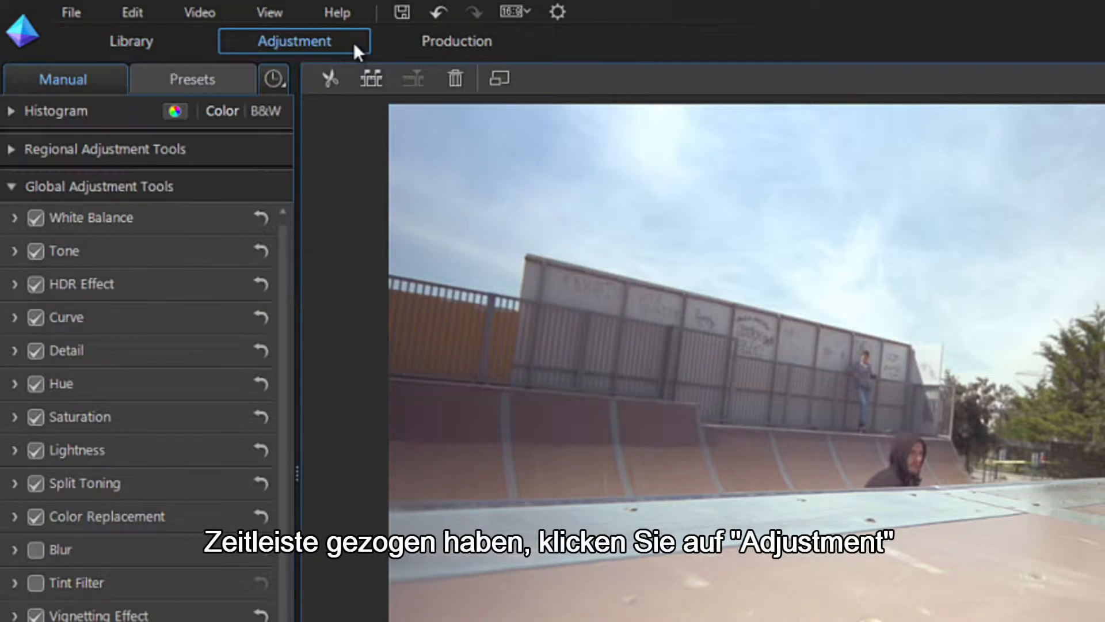
click(221, 145)
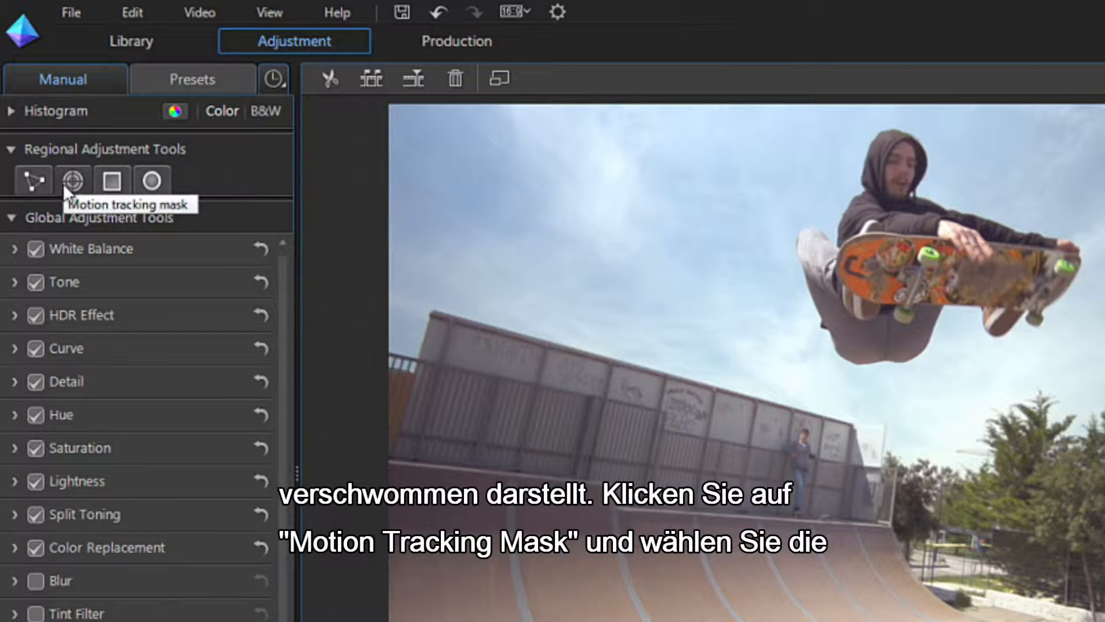
click(64, 183)
drag(108, 276, 120, 276)
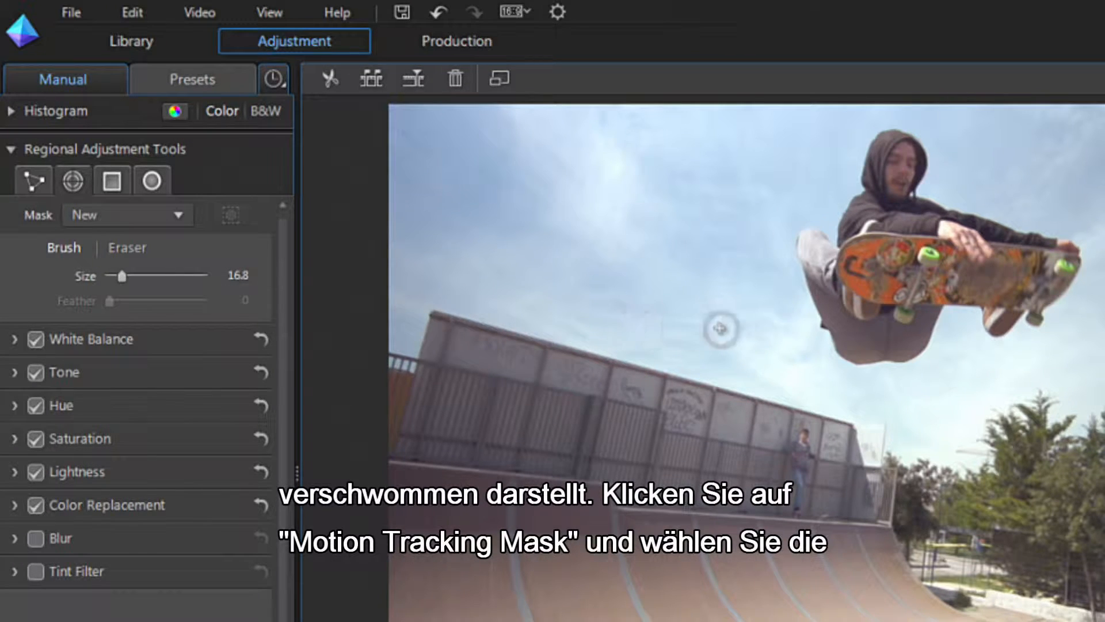
click(817, 257)
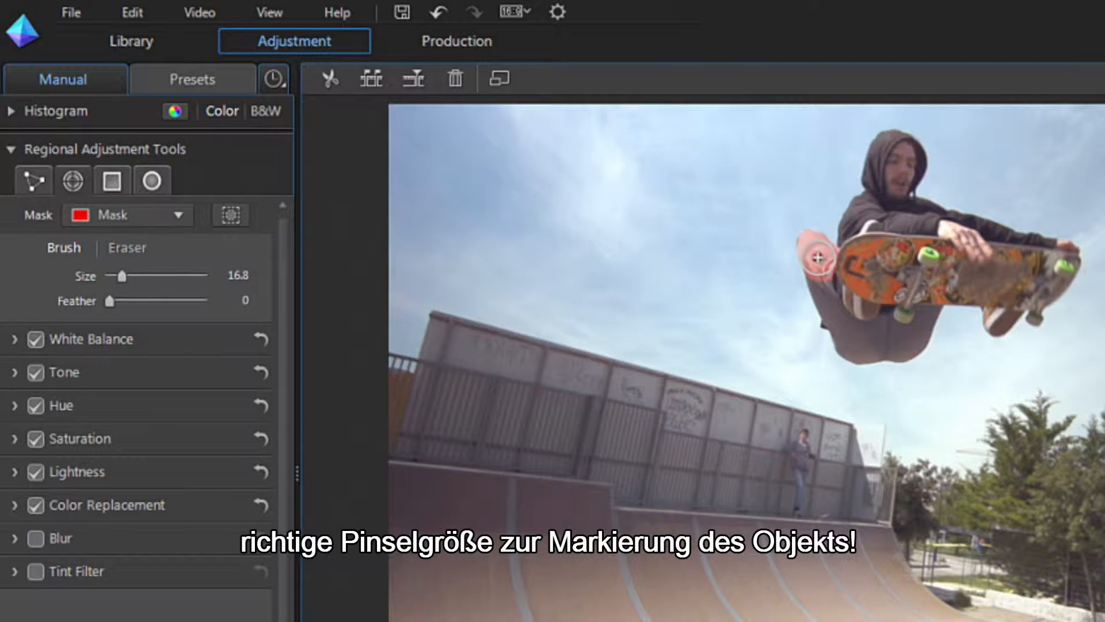
mouse_move(827, 284)
mouse_down()
mouse_move(848, 331)
mouse_move(880, 329)
mouse_move(869, 259)
mouse_move(888, 153)
mouse_move(948, 241)
mouse_move(1051, 259)
mouse_move(1005, 300)
mouse_move(878, 225)
mouse_up()
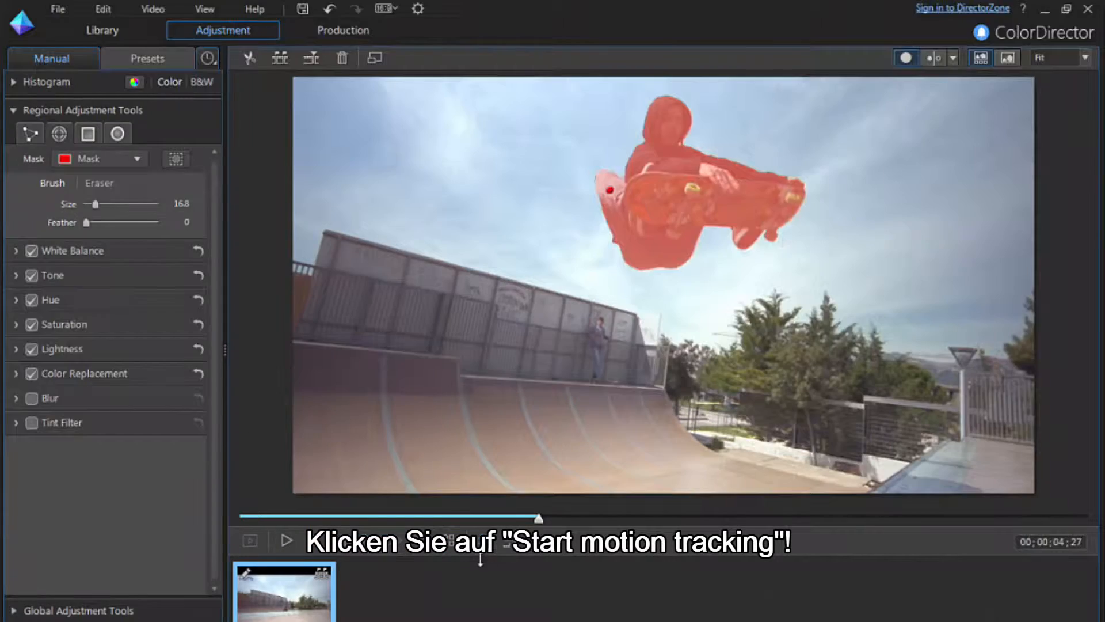
Step: Run motion tracking on the skateboarder mask and stop it at 00;00;06;21
click(482, 543)
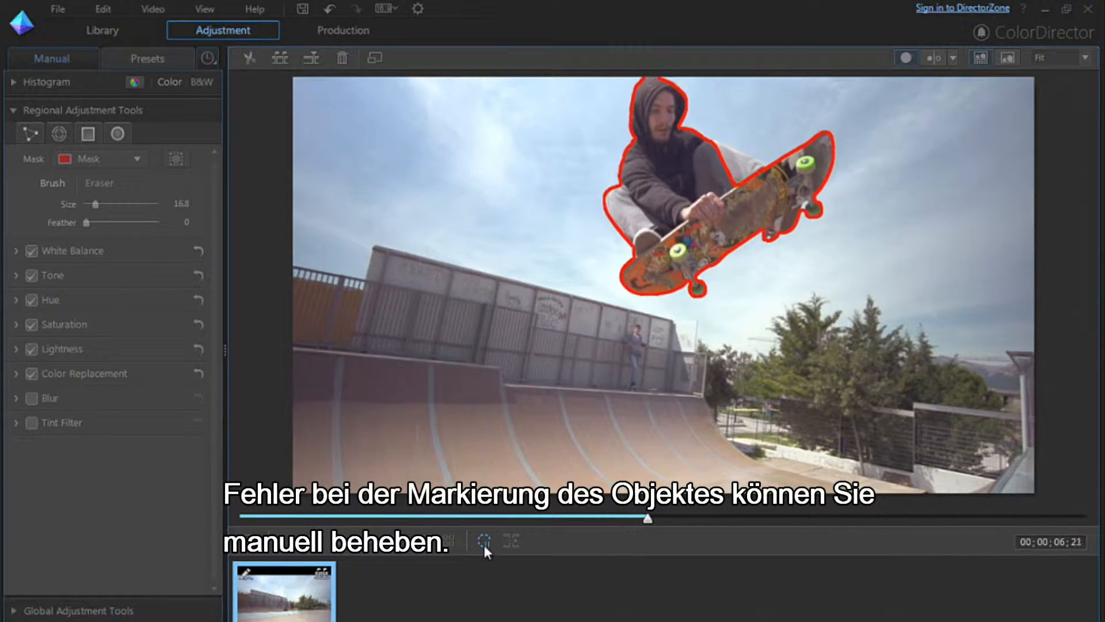
click(482, 542)
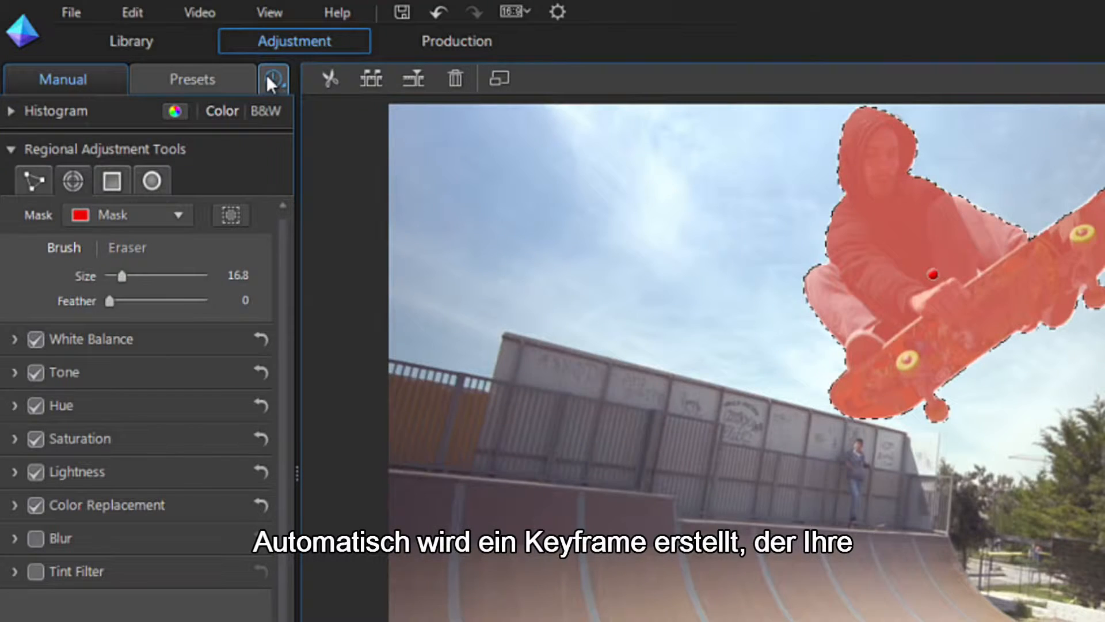
Step: Show the keyframe settings to examine the mask's keyframes, and hide them again
click(268, 76)
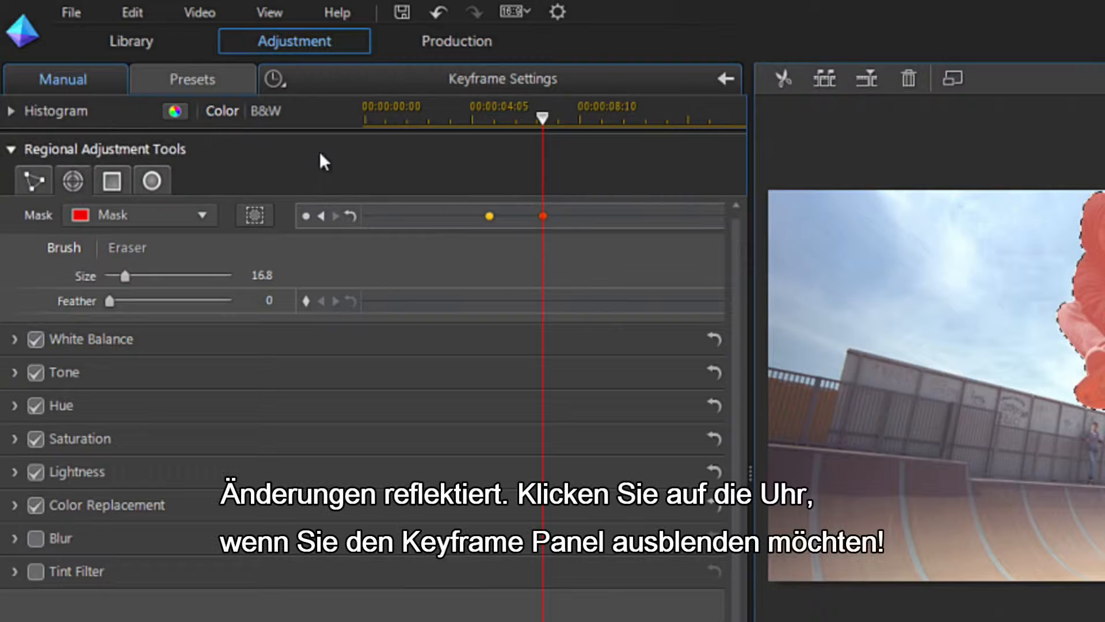
click(271, 77)
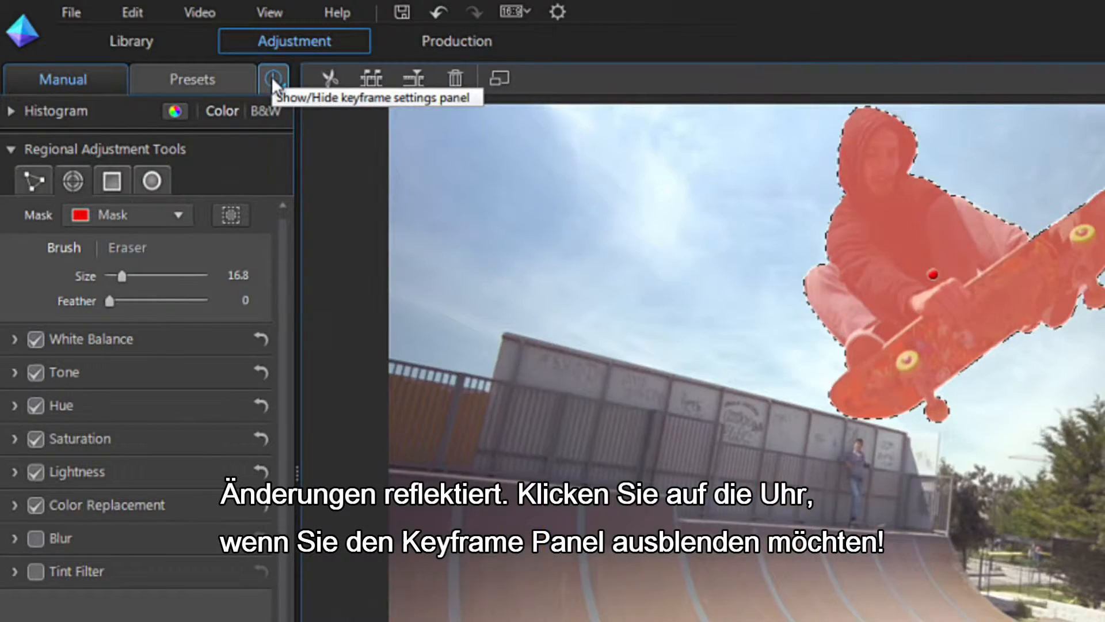
click(272, 76)
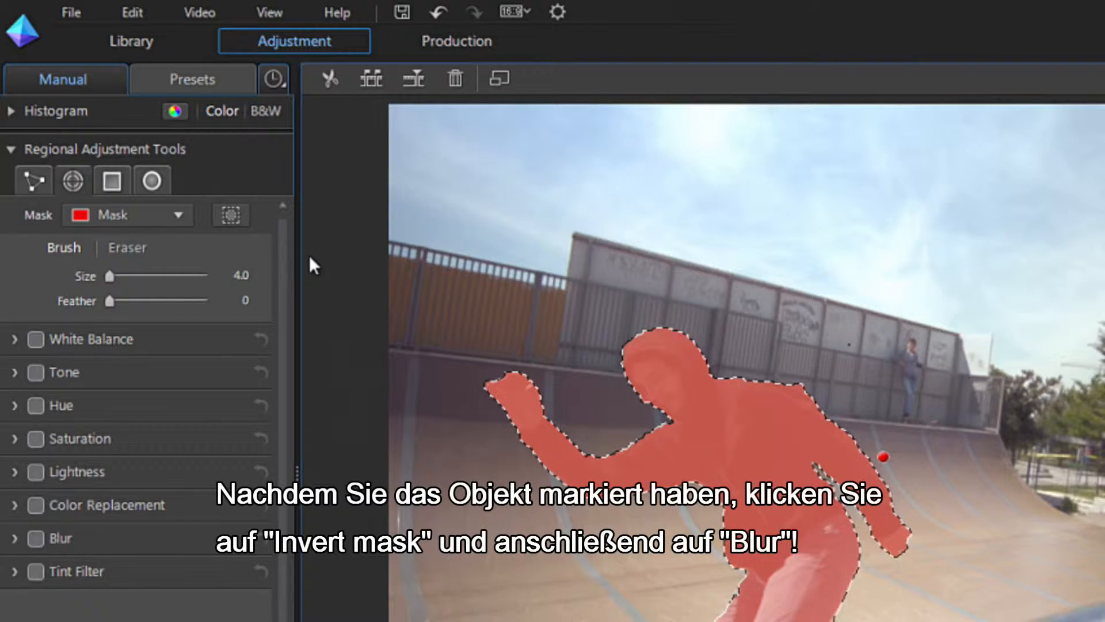
Step: Invert the skateboarder mask and apply a stronger Blur to the background around him
click(232, 216)
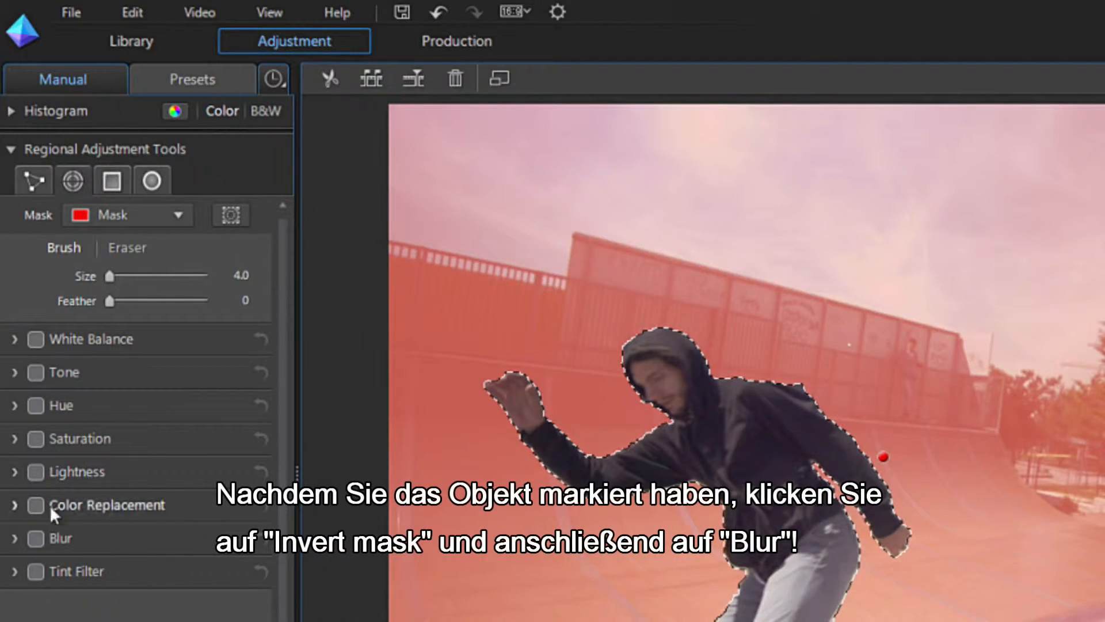
click(36, 537)
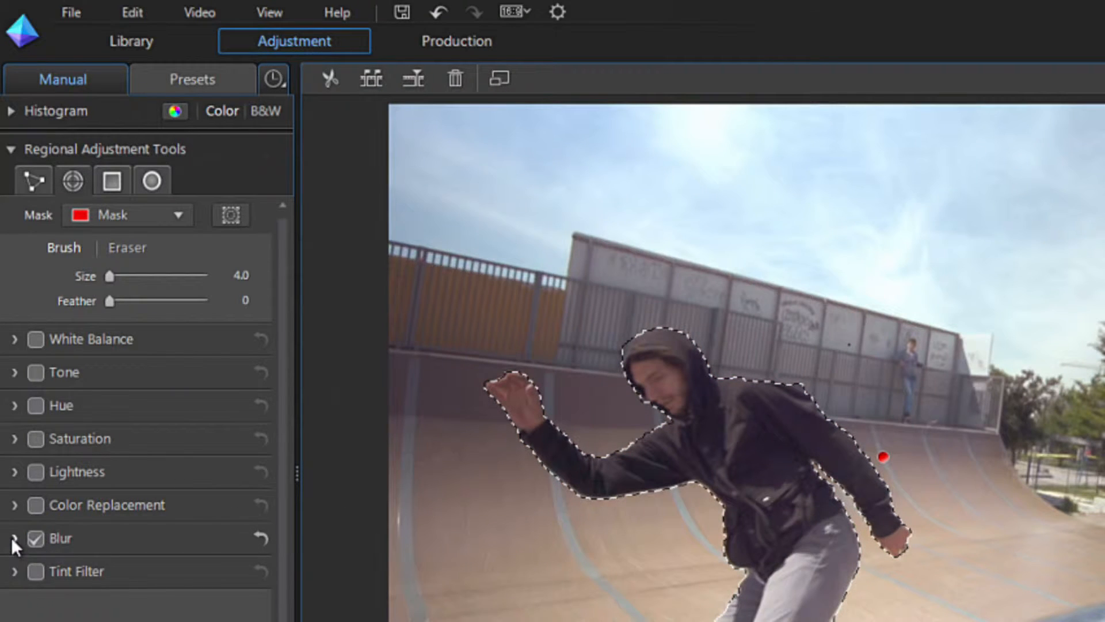
click(13, 538)
drag(109, 573, 146, 571)
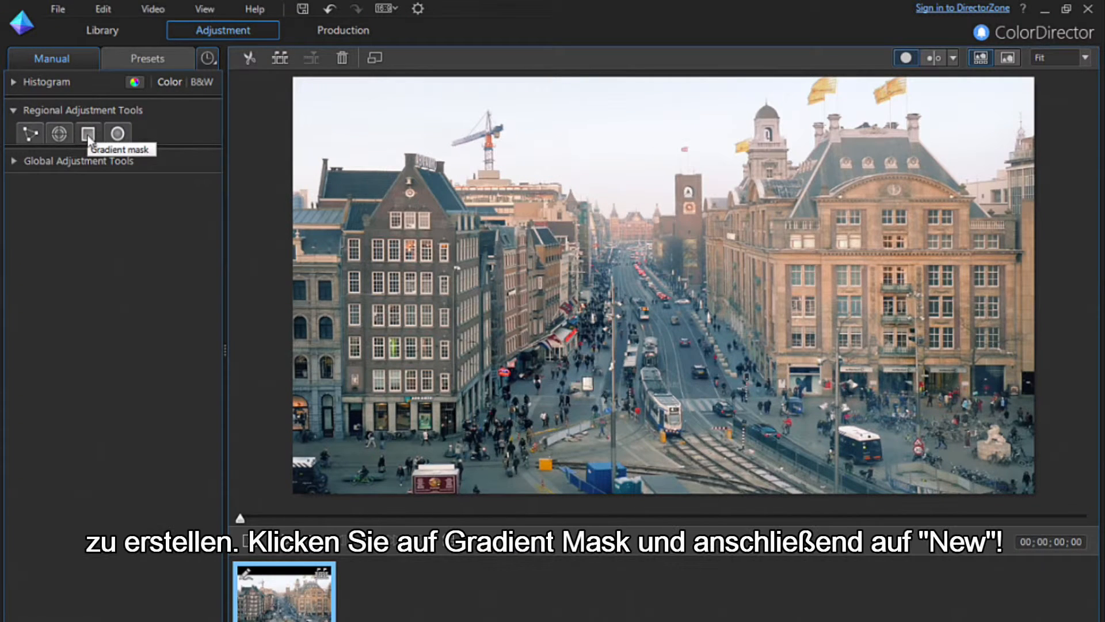
Step: Create a new gradient mask running from the sky down to about the middle of the city street image
click(88, 133)
click(92, 156)
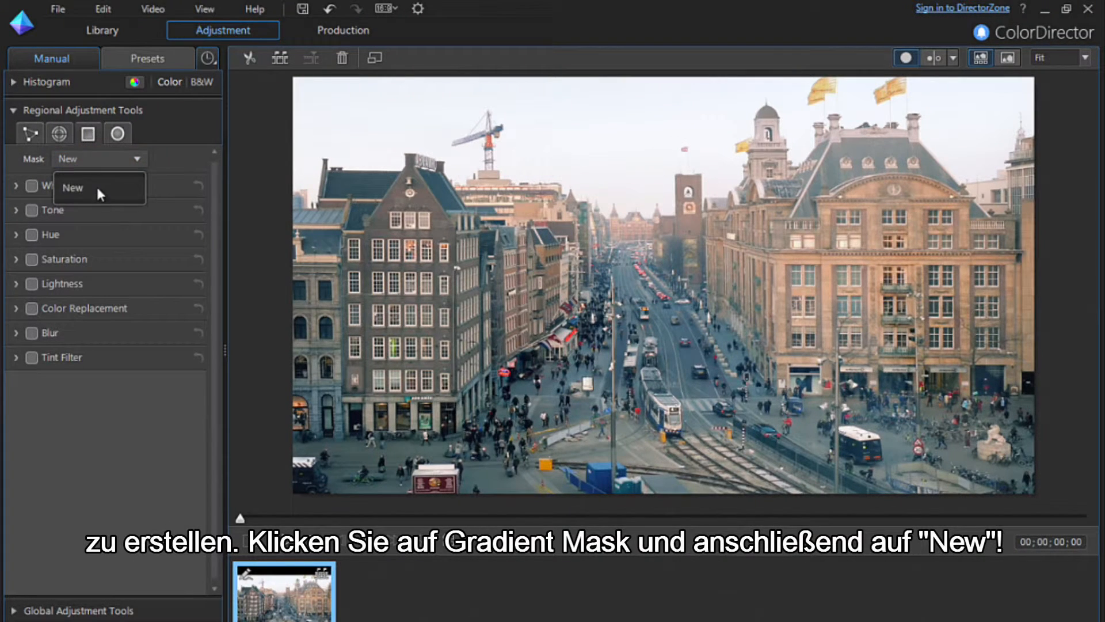
click(95, 186)
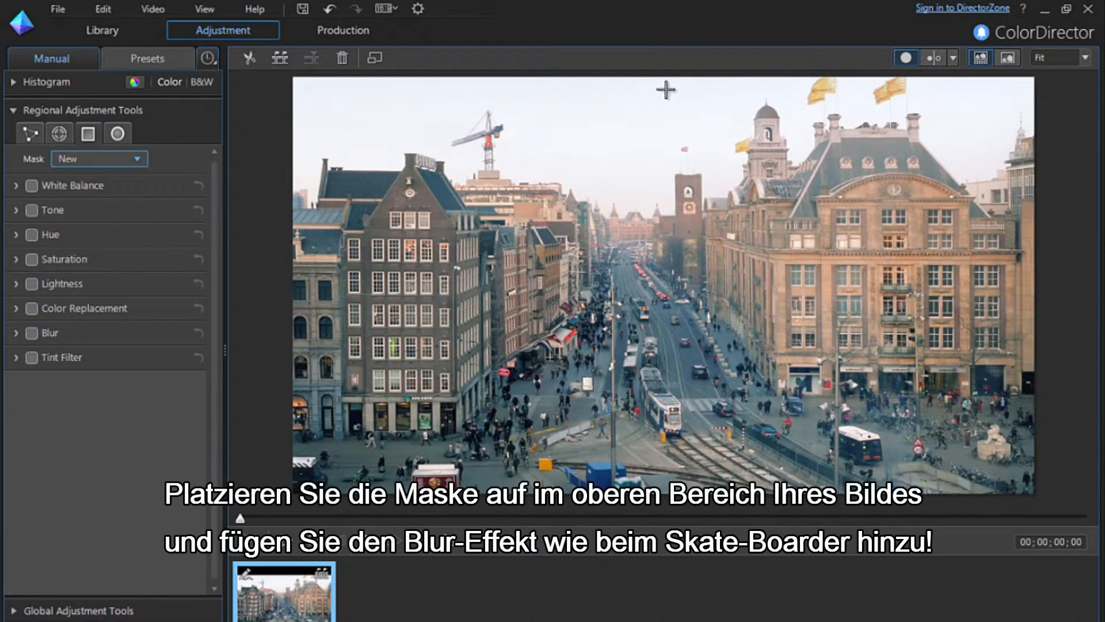
drag(666, 88, 674, 330)
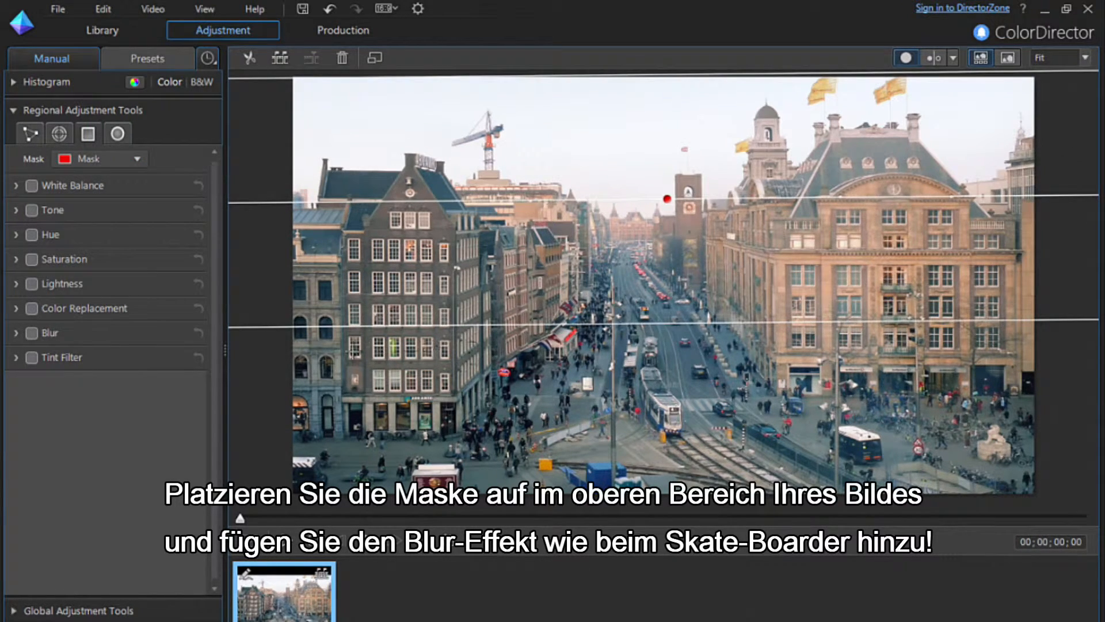
Step: Enable Blur for the upper gradient mask and set its blur degree to 51
click(32, 332)
click(15, 331)
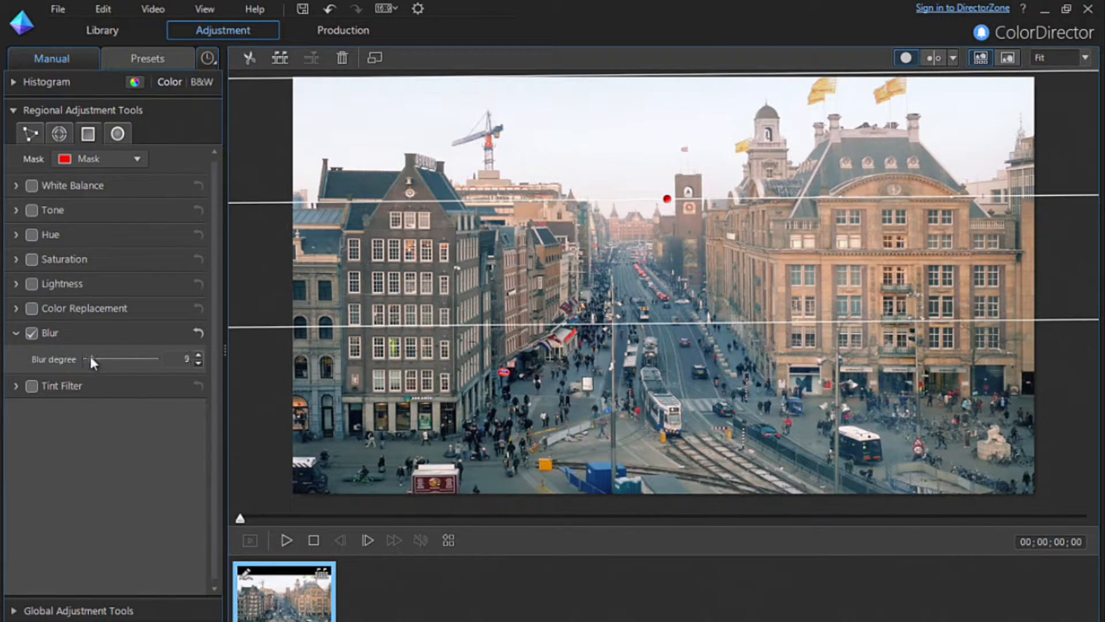
drag(110, 359, 119, 361)
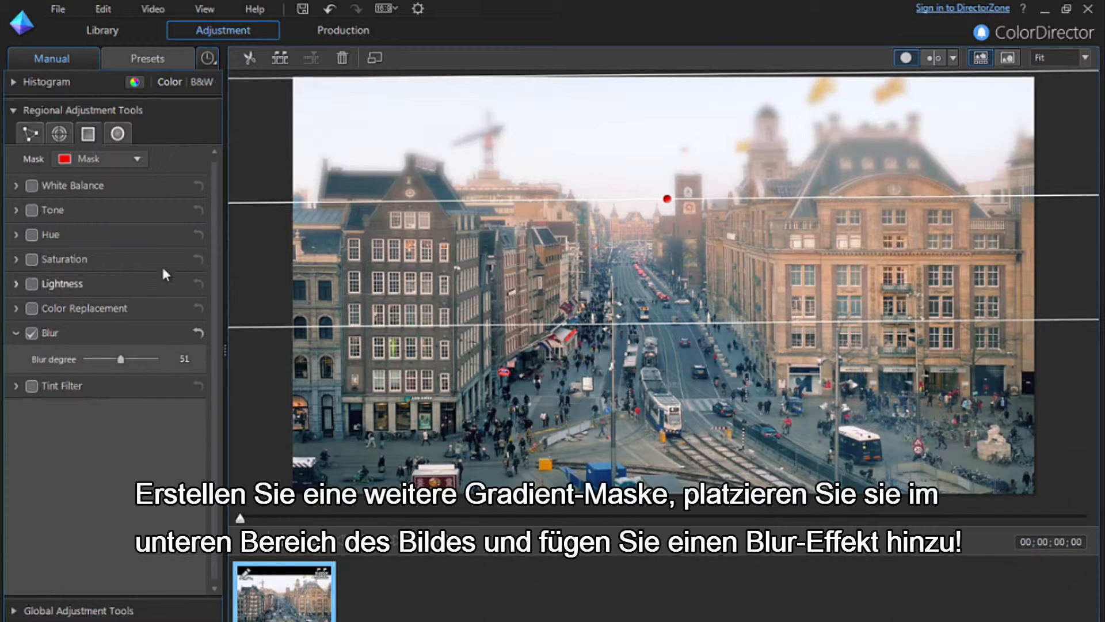
Step: Create a second gradient mask upward from the image's lower edge and blur it with a degree of 51
click(115, 154)
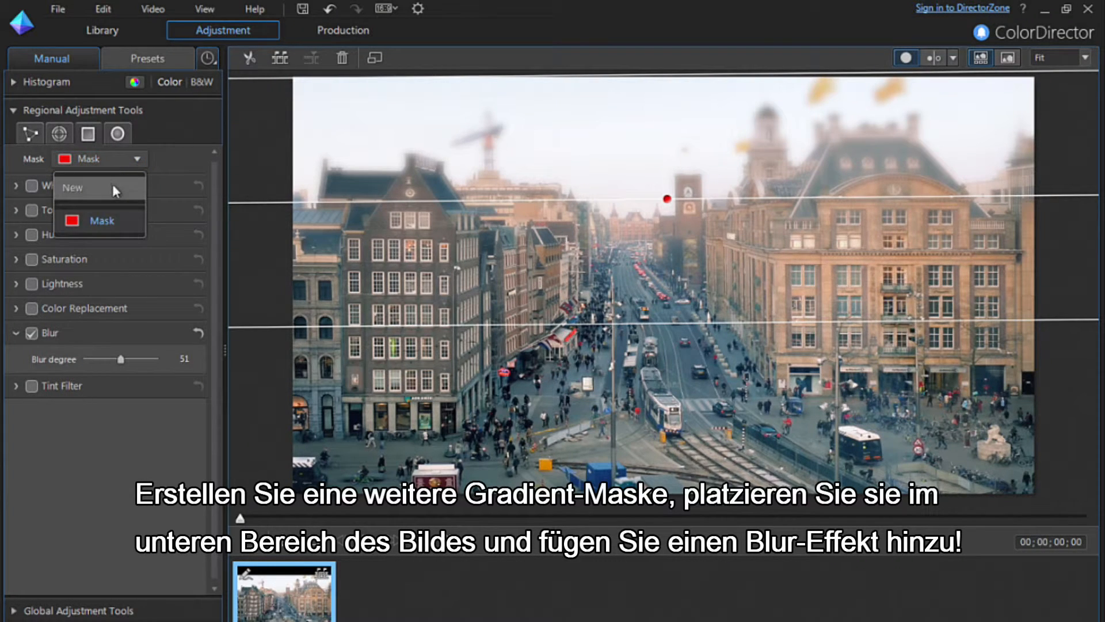
click(113, 184)
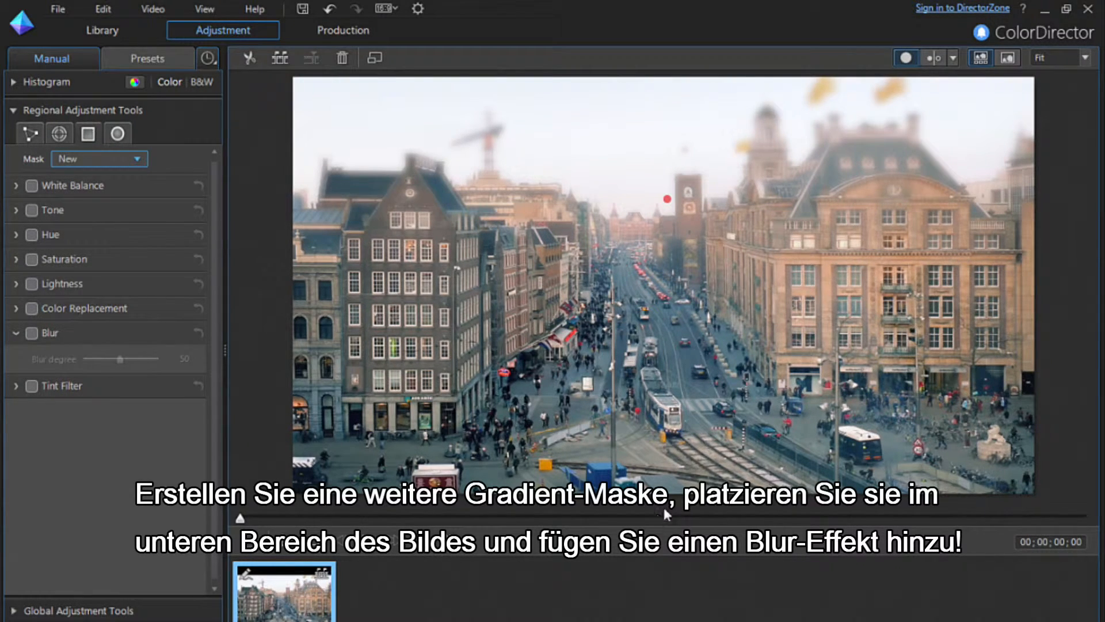
drag(676, 492, 676, 356)
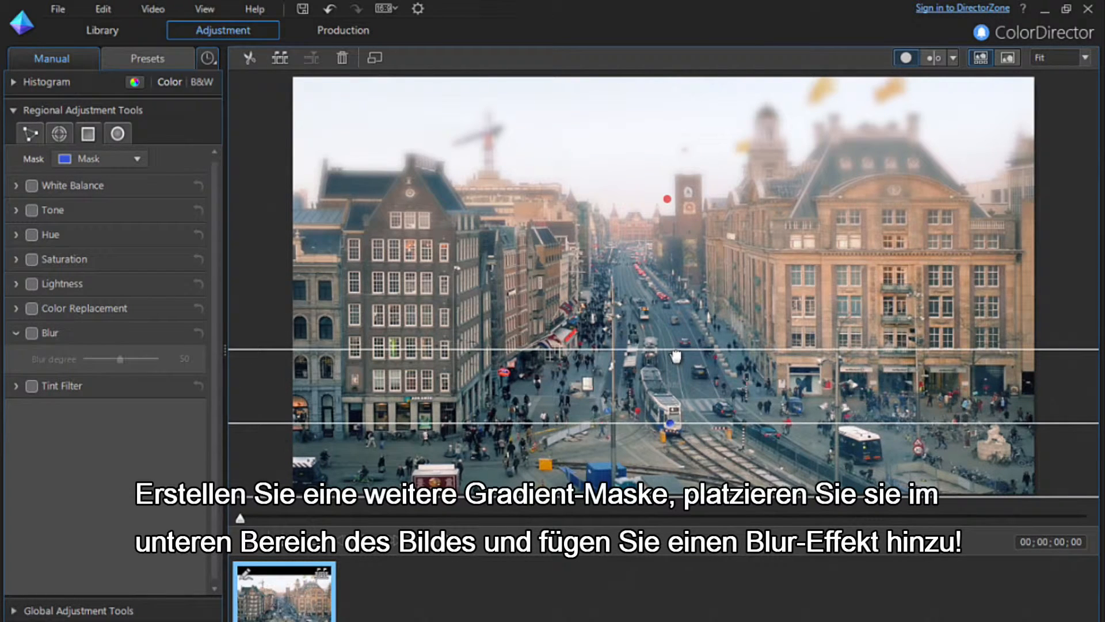
click(31, 332)
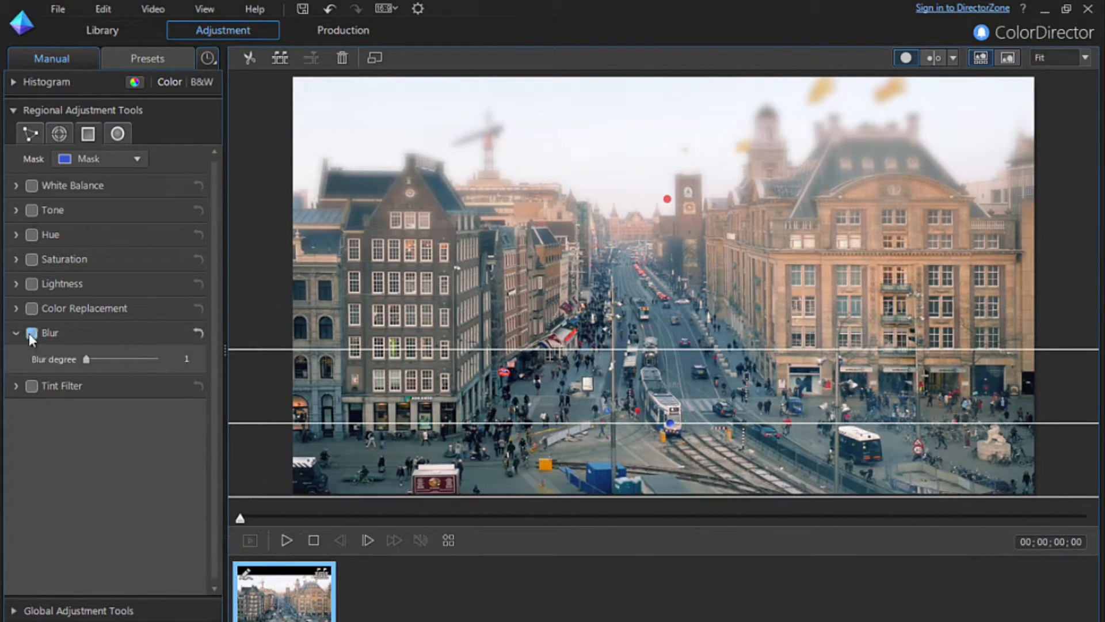
drag(84, 358, 116, 361)
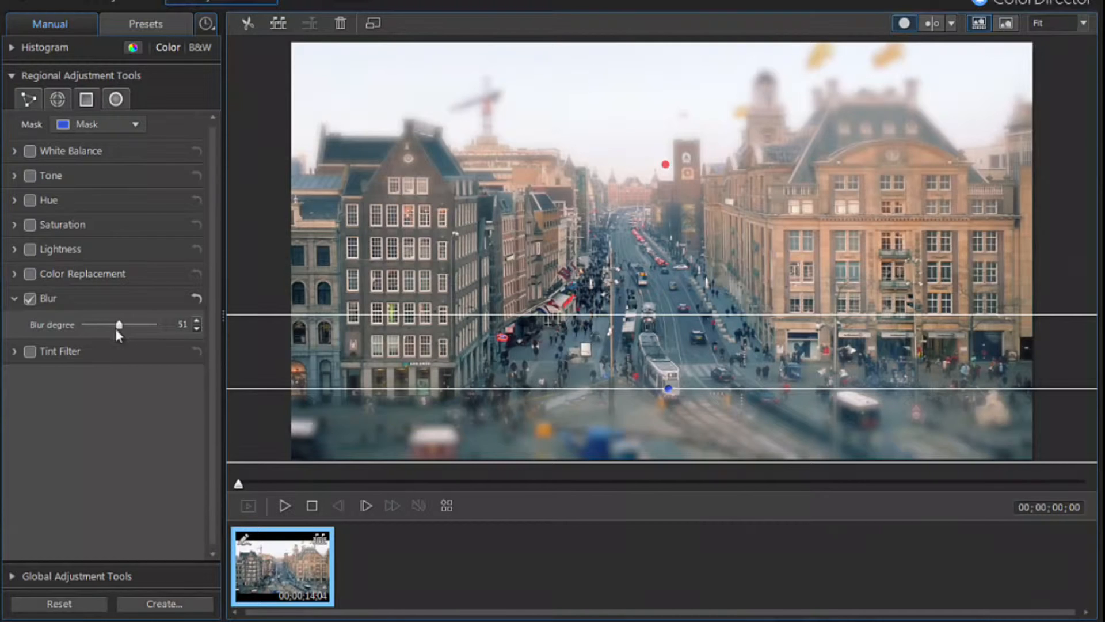
Step: Enable the global Detail adjustment on the street clip and set the sharpness amount to 32
click(84, 576)
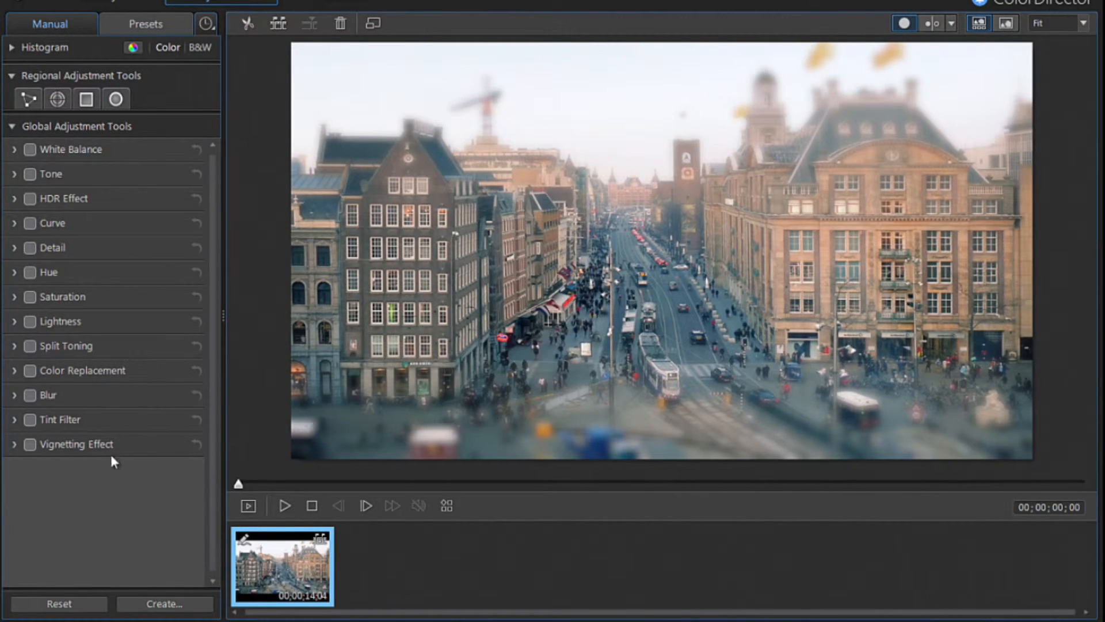
click(67, 244)
click(30, 248)
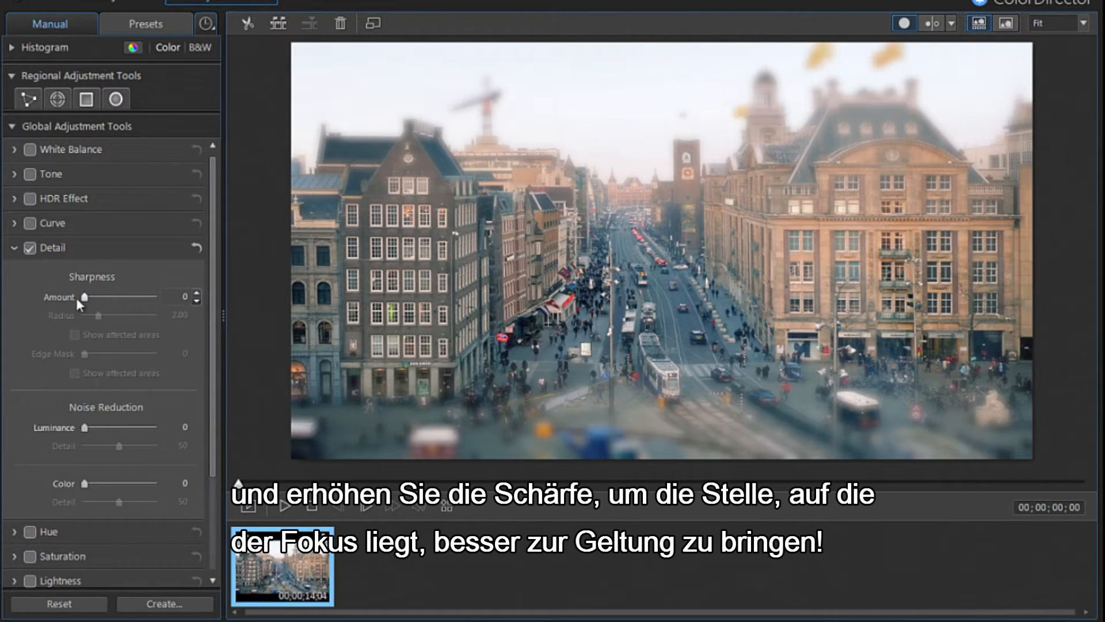
drag(82, 299, 107, 311)
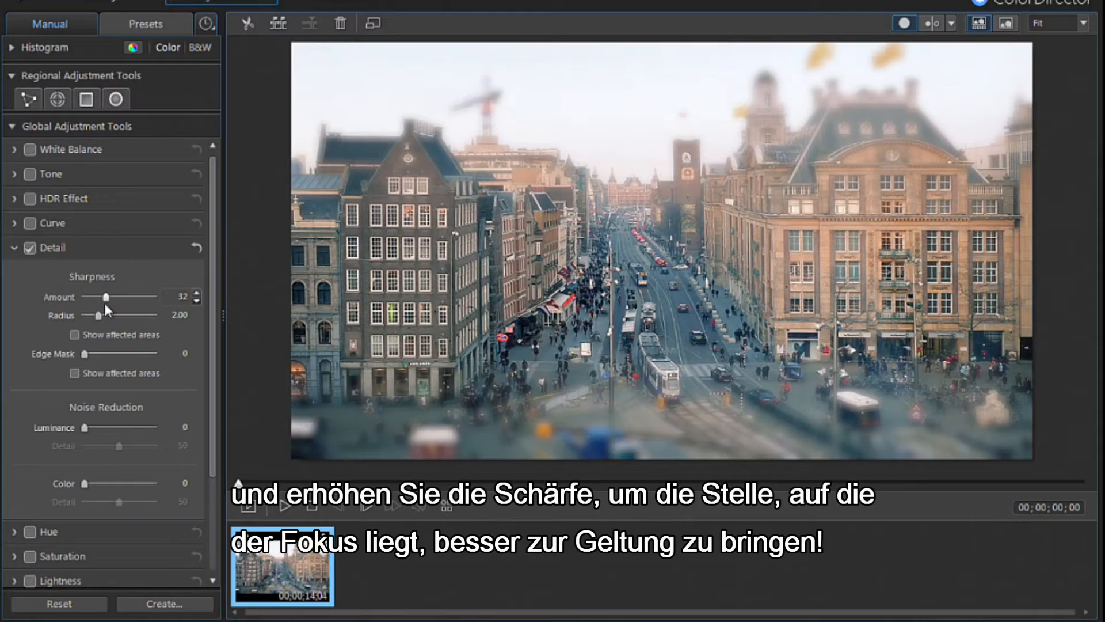